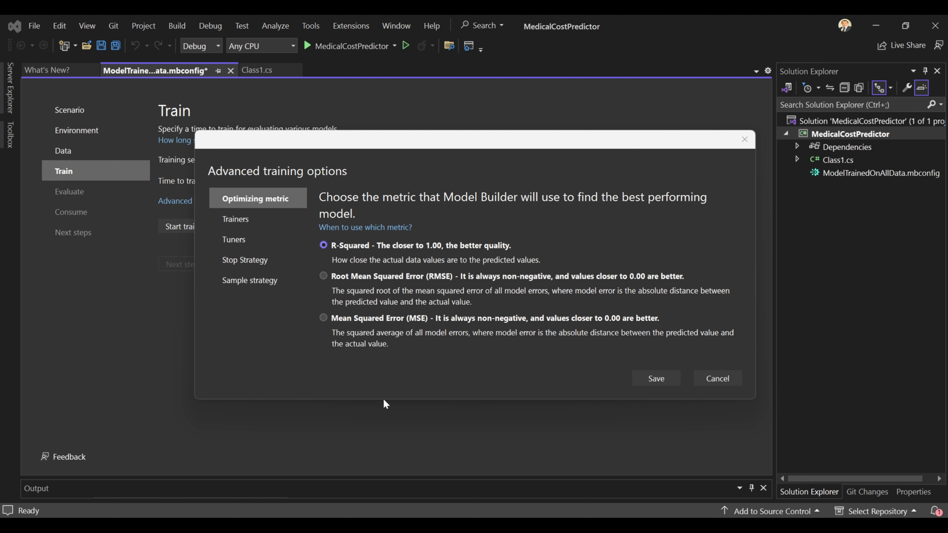
Step: Discard the advanced training options dialog and start training the model, with the Output pane enlarged to follow the log
left_click(718, 379)
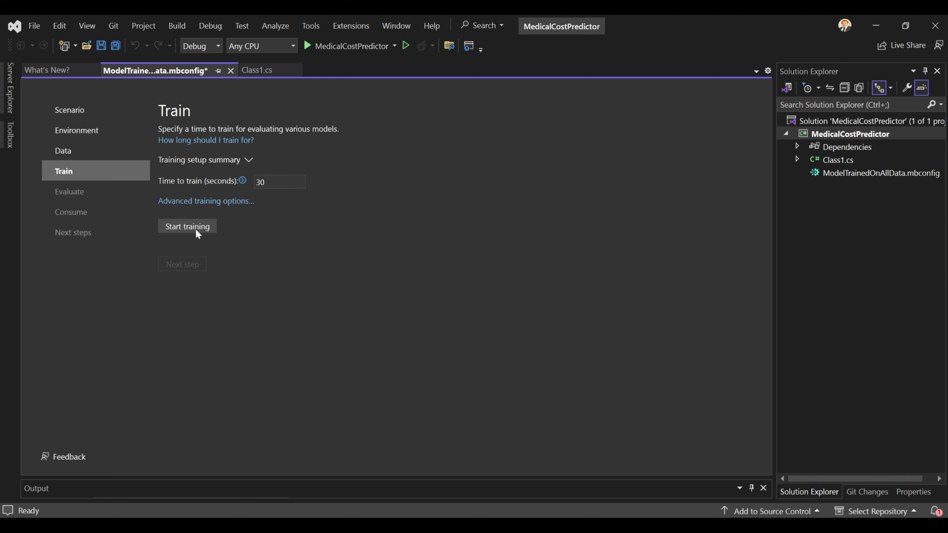
left_click_drag(251, 478, 264, 300)
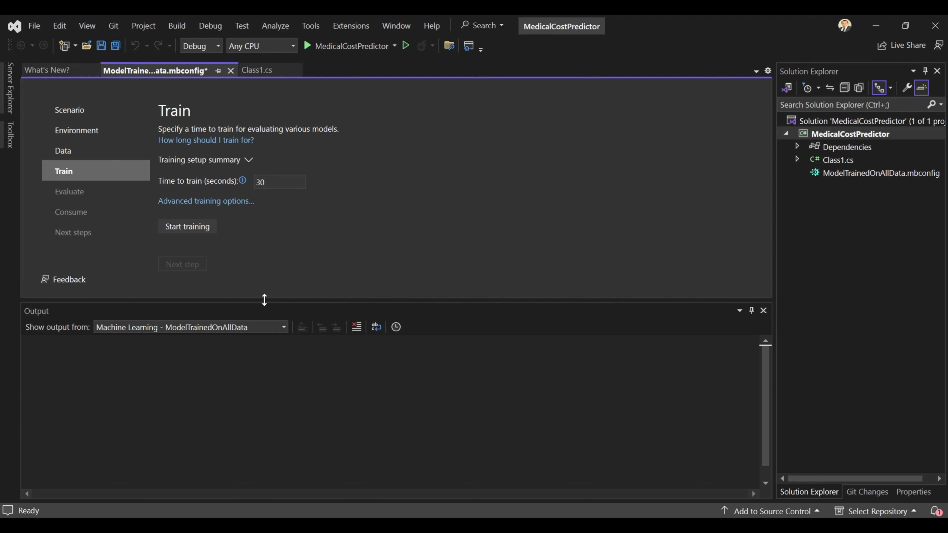
left_click(191, 224)
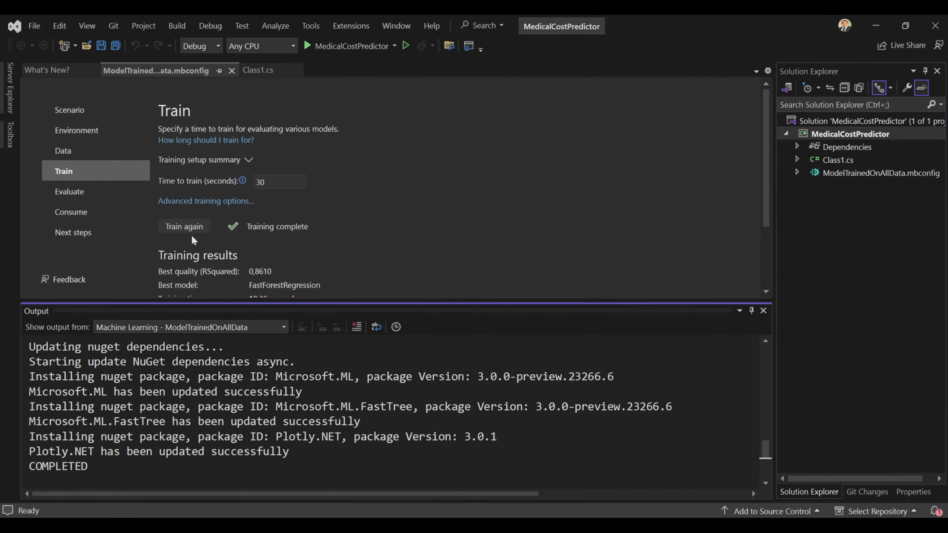
Step: Review the training log's trainer ranking in the Output pane and the complete training results summary
scroll(282, 394, "up", 3)
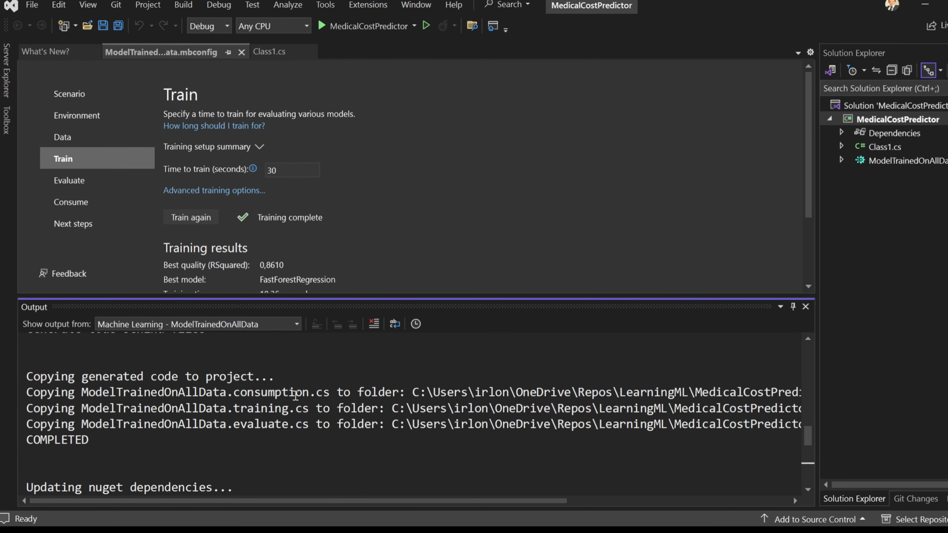
scroll(294, 395, "up", 4)
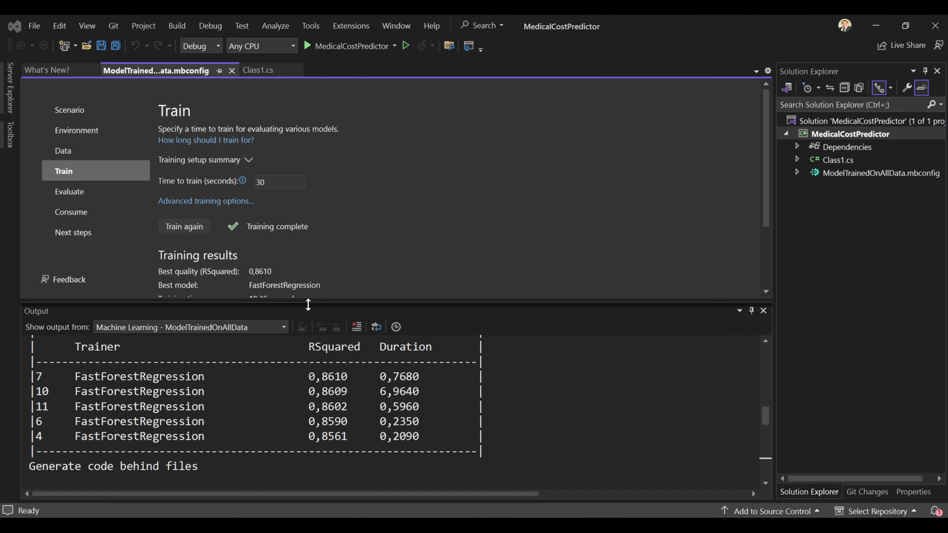
left_click_drag(307, 305, 313, 365)
scroll(448, 286, "down", 1)
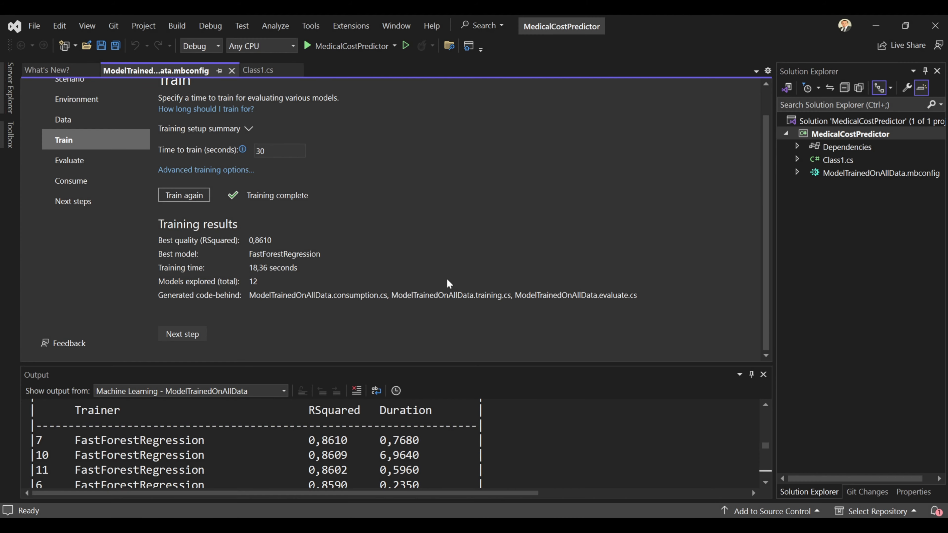
Step: Expand ModelTrainedOnAllData.mbconfig in the solution tree and examine the full names of its generated files
left_click(797, 172)
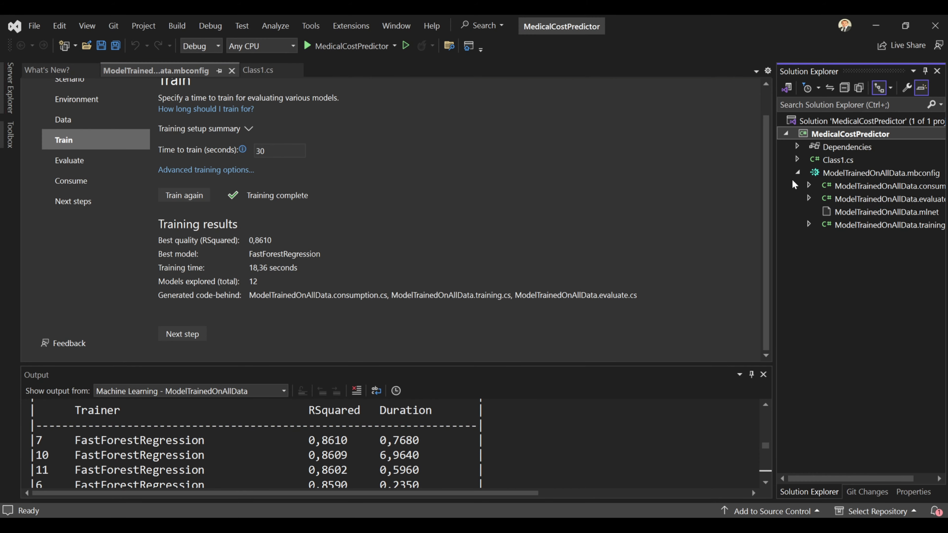
left_click_drag(797, 479, 830, 479)
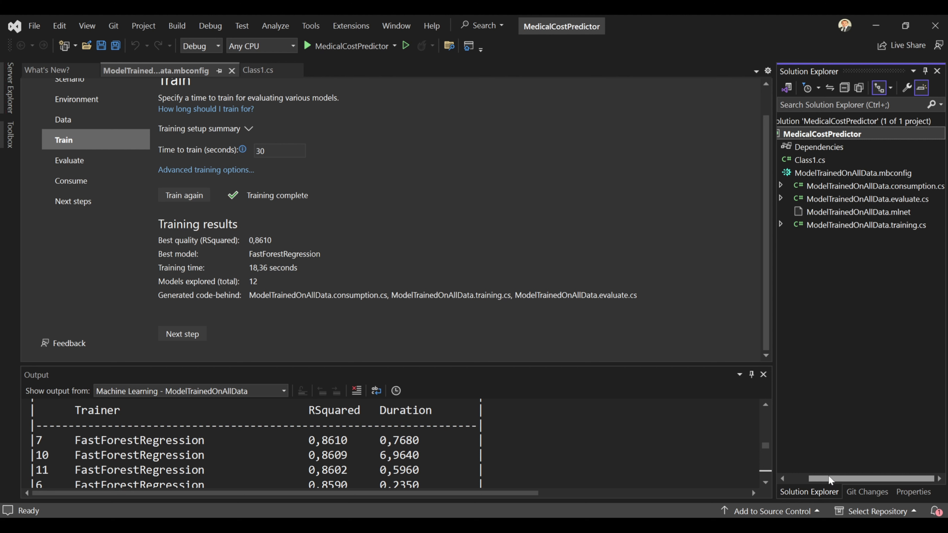
left_click_drag(829, 479, 806, 480)
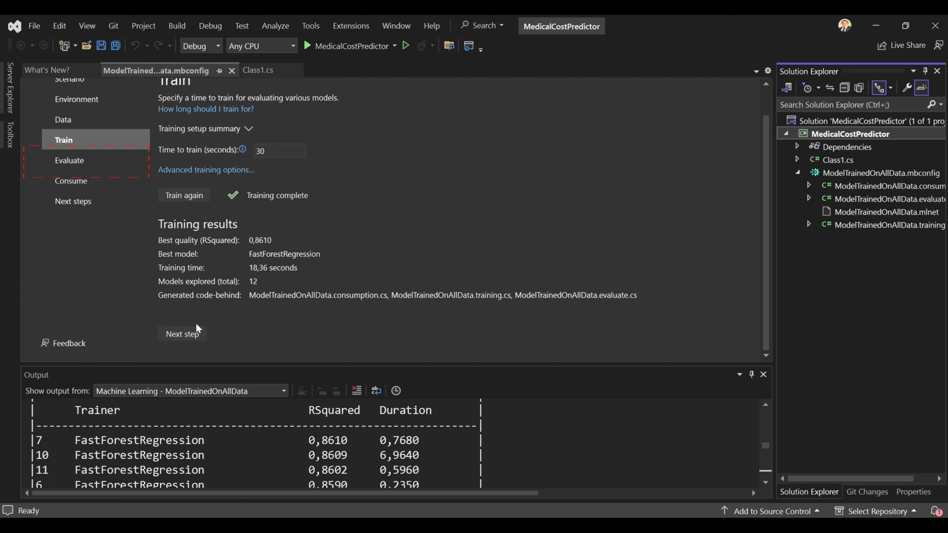
Step: Show the full Evaluate form by shrinking the Output pane and predict the charges for the pre-filled sample data
left_click(72, 165)
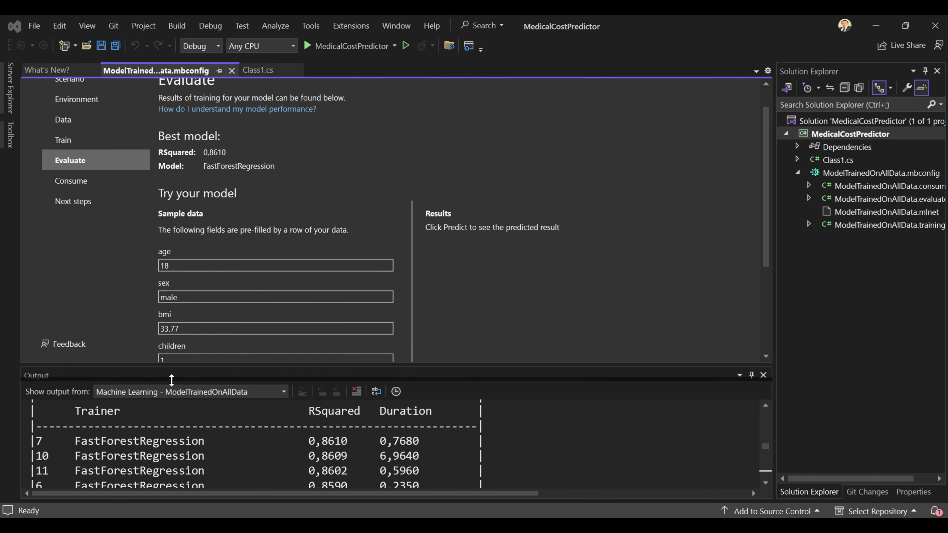
left_click_drag(179, 436, 181, 443)
left_click_drag(181, 443, 184, 462)
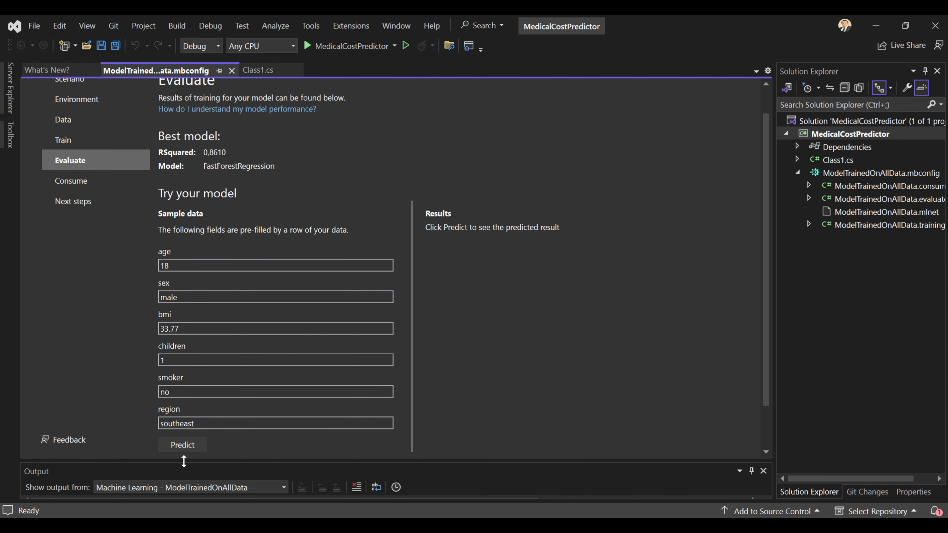
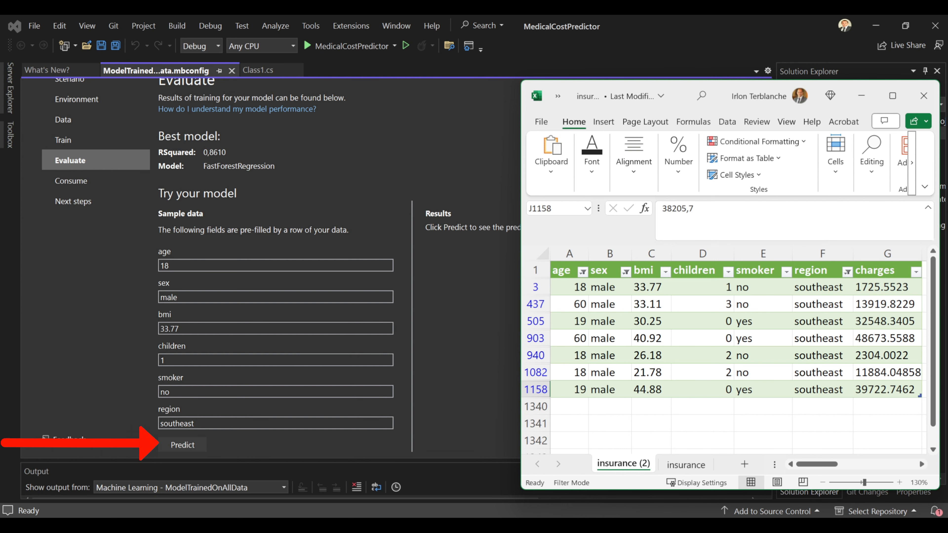
left_click(175, 444)
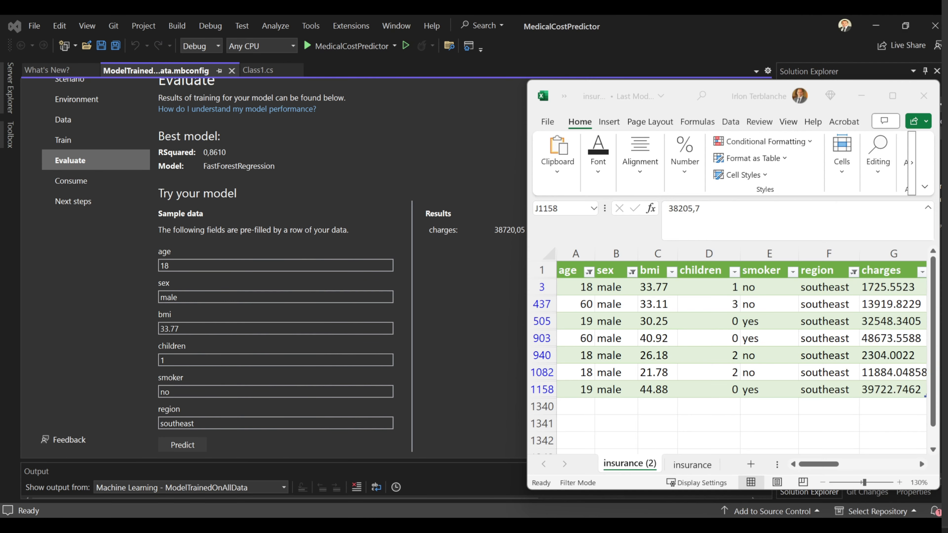
Step: Check the data type of the smoker column in the advanced data options, leaving the settings as they are
left_click(65, 122)
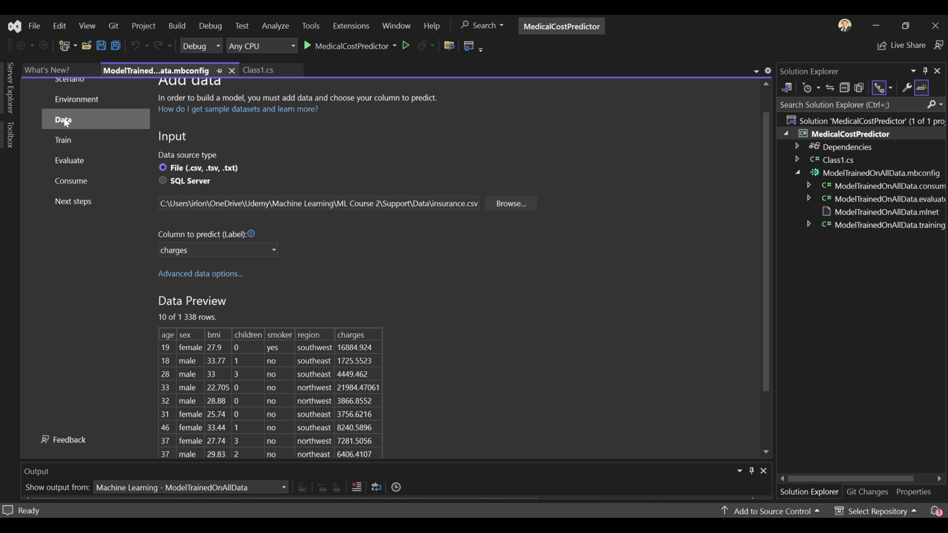
left_click(194, 275)
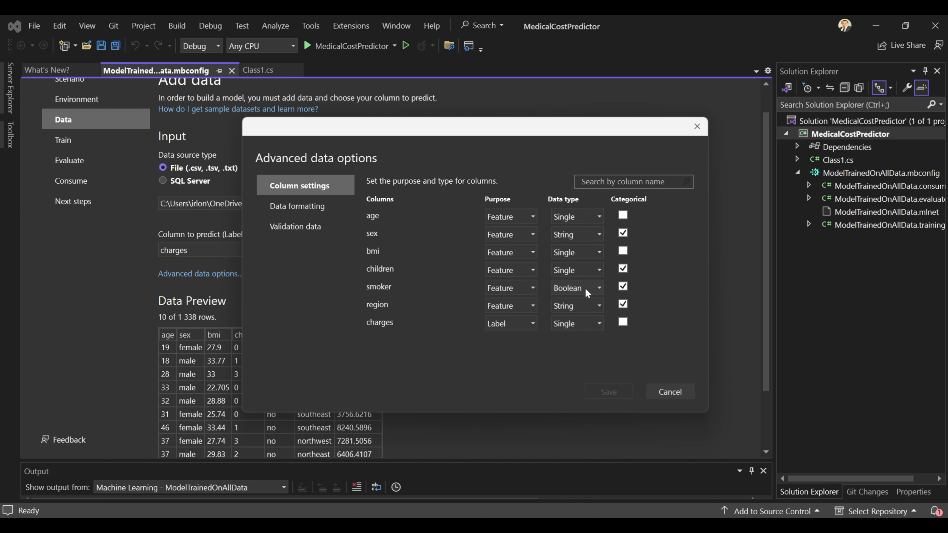
left_click(671, 392)
Step: Set the smoker value to false in the Evaluate sample data and predict the charges again
left_click(79, 165)
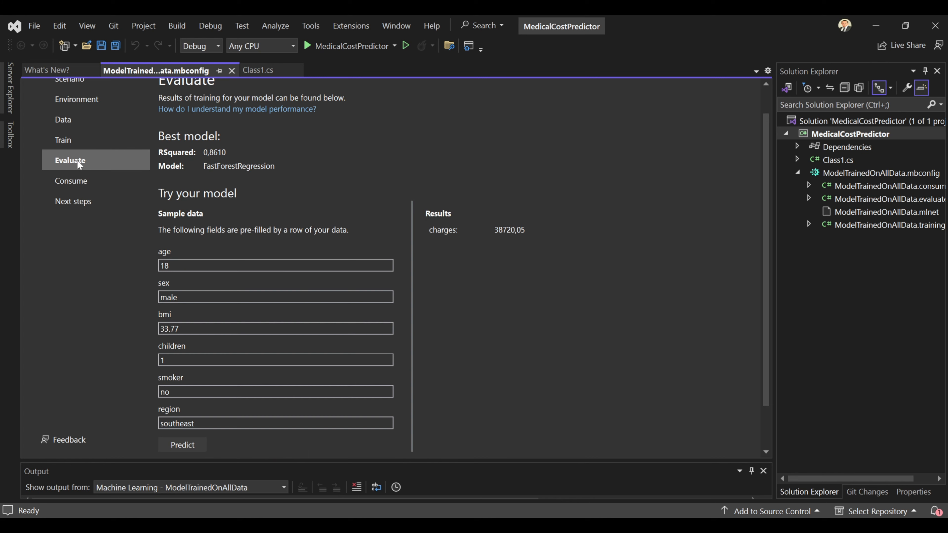
left_click_drag(187, 392, 128, 389)
type("false")
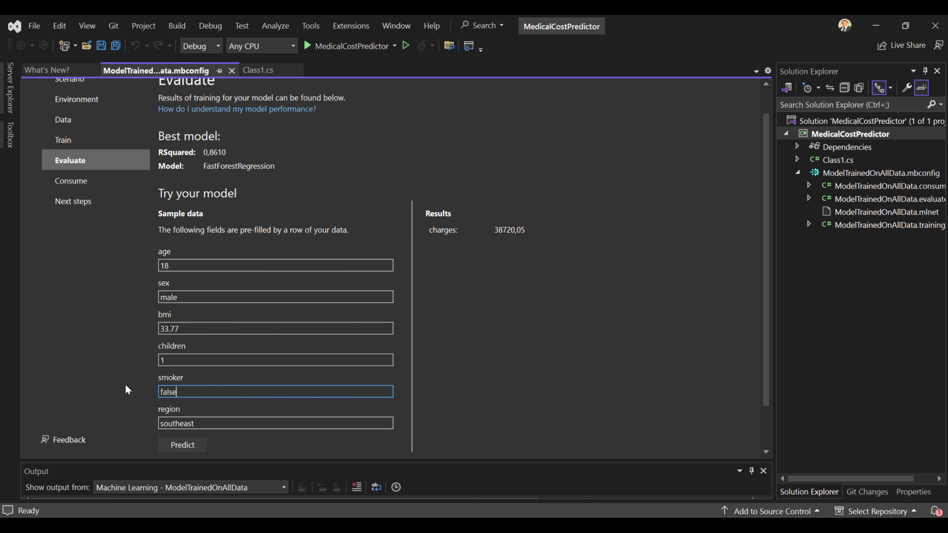
left_click(192, 444)
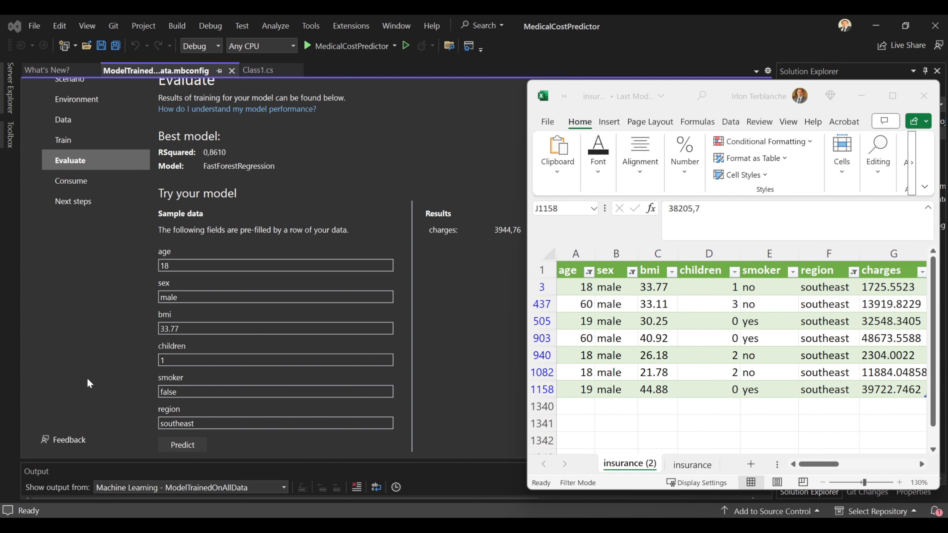
Step: Test the prediction with the region set to "something", and switch to the insurance workbook in Excel
left_click(218, 423)
key("ctrl+a")
type("something")
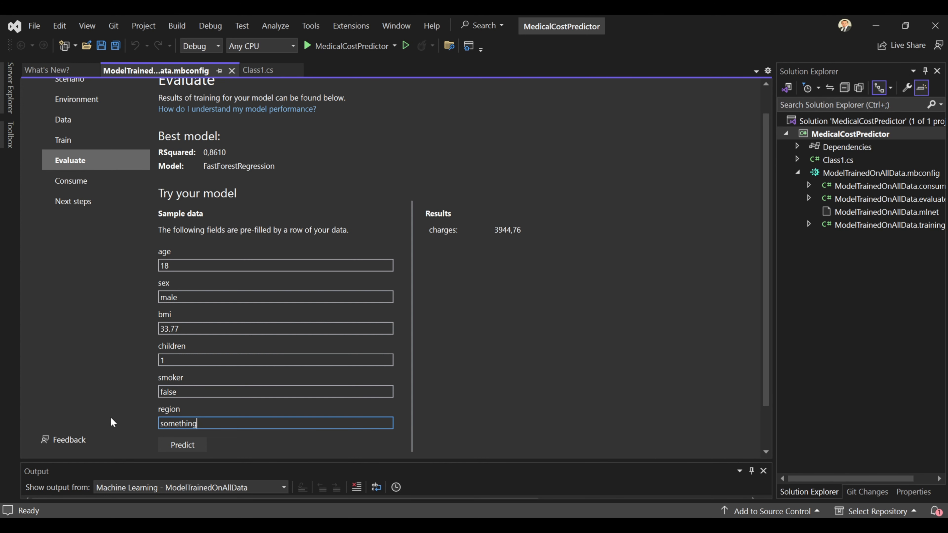
left_click(181, 445)
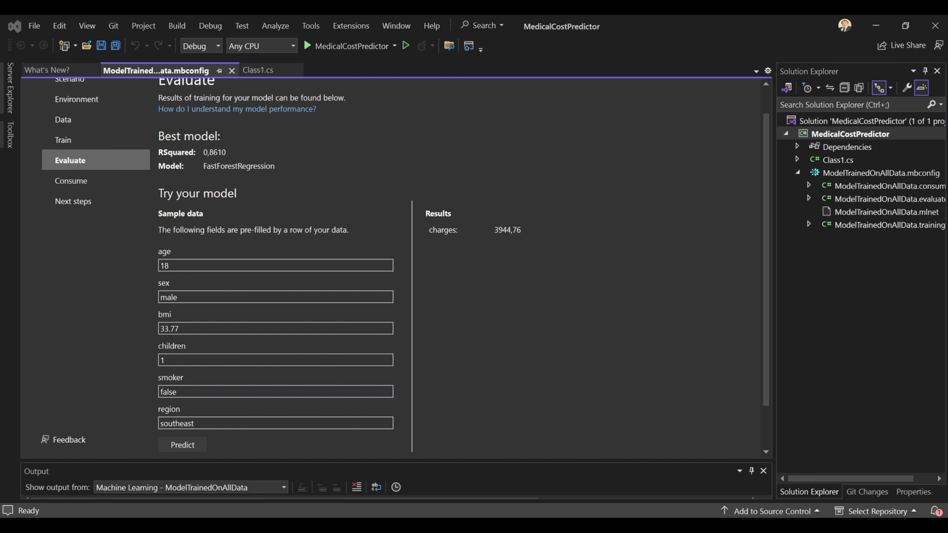
key("alt+Tab")
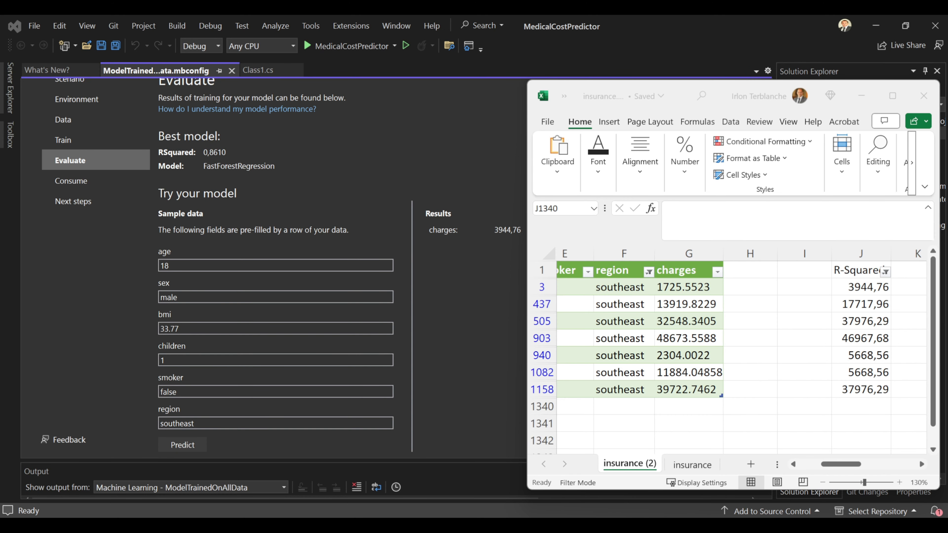
Step: Set the optimizing metric to Root Mean Squared Error (RMSE) in the advanced training options and save it
left_click(65, 144)
left_click(204, 202)
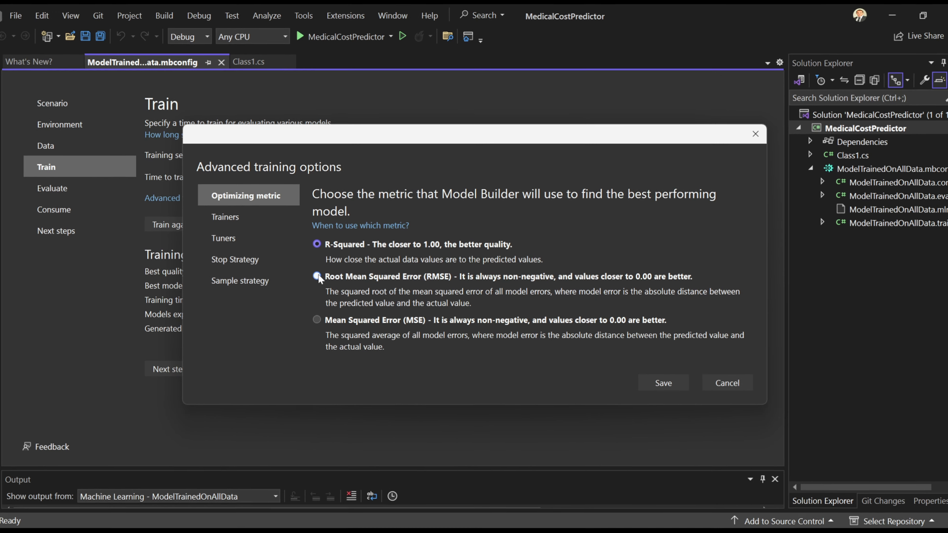
left_click(299, 276)
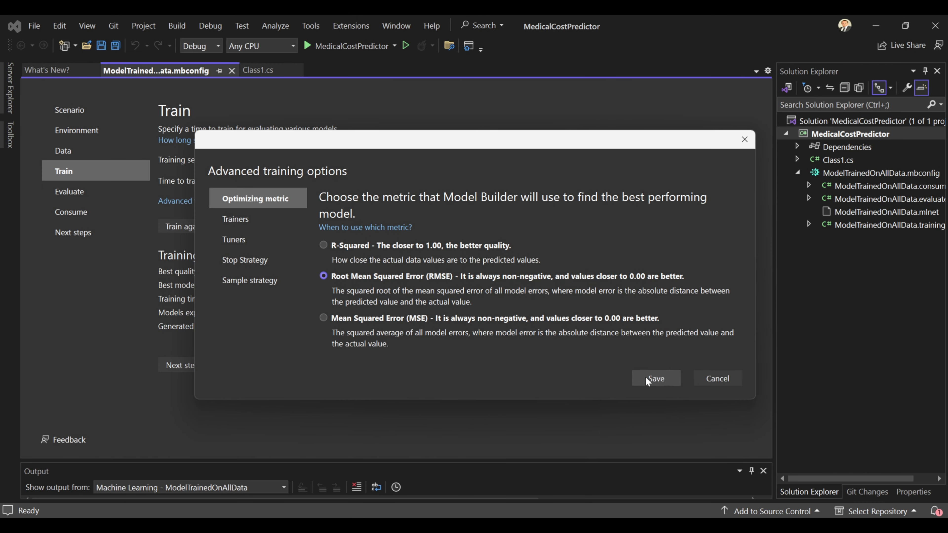
left_click(722, 429)
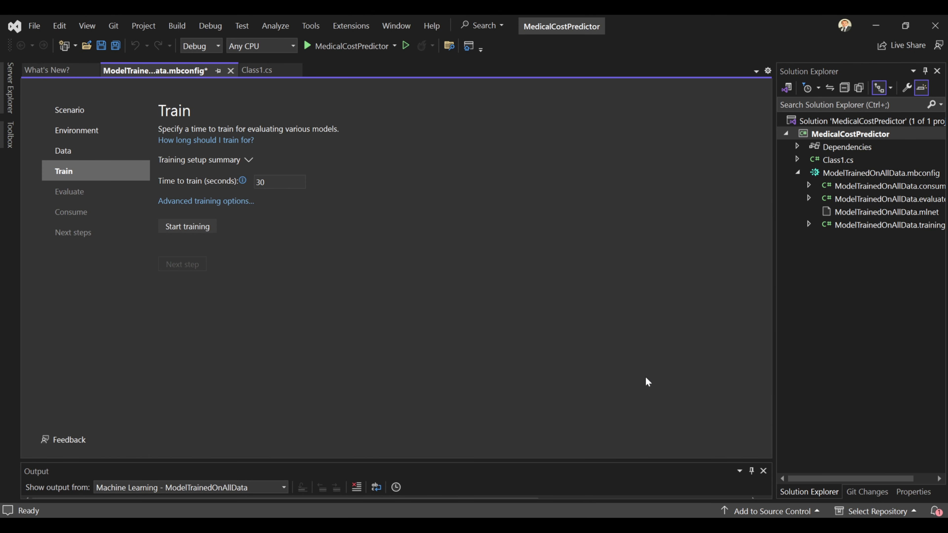
Step: Train the model using the RMSE metric and proceed to its Evaluate page
left_click(188, 225)
left_click_drag(242, 464, 245, 404)
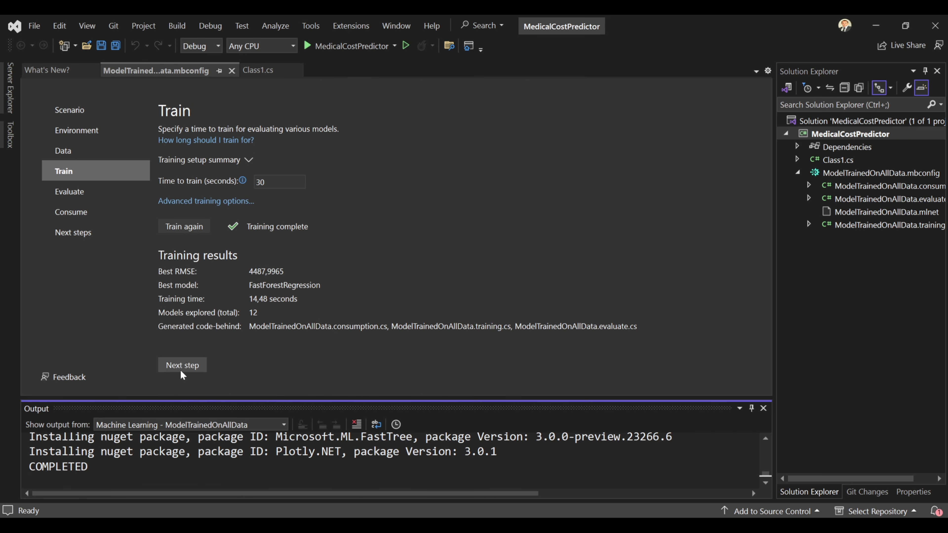
left_click(181, 365)
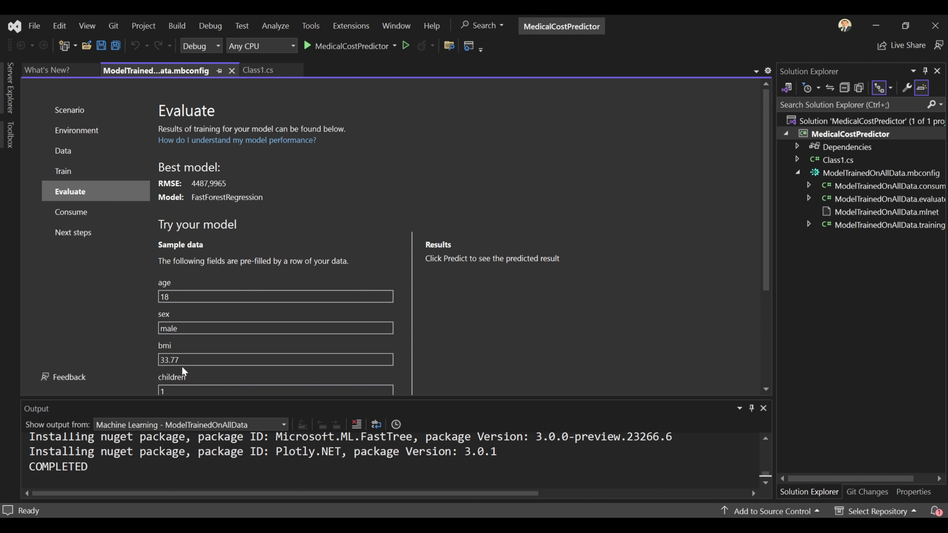